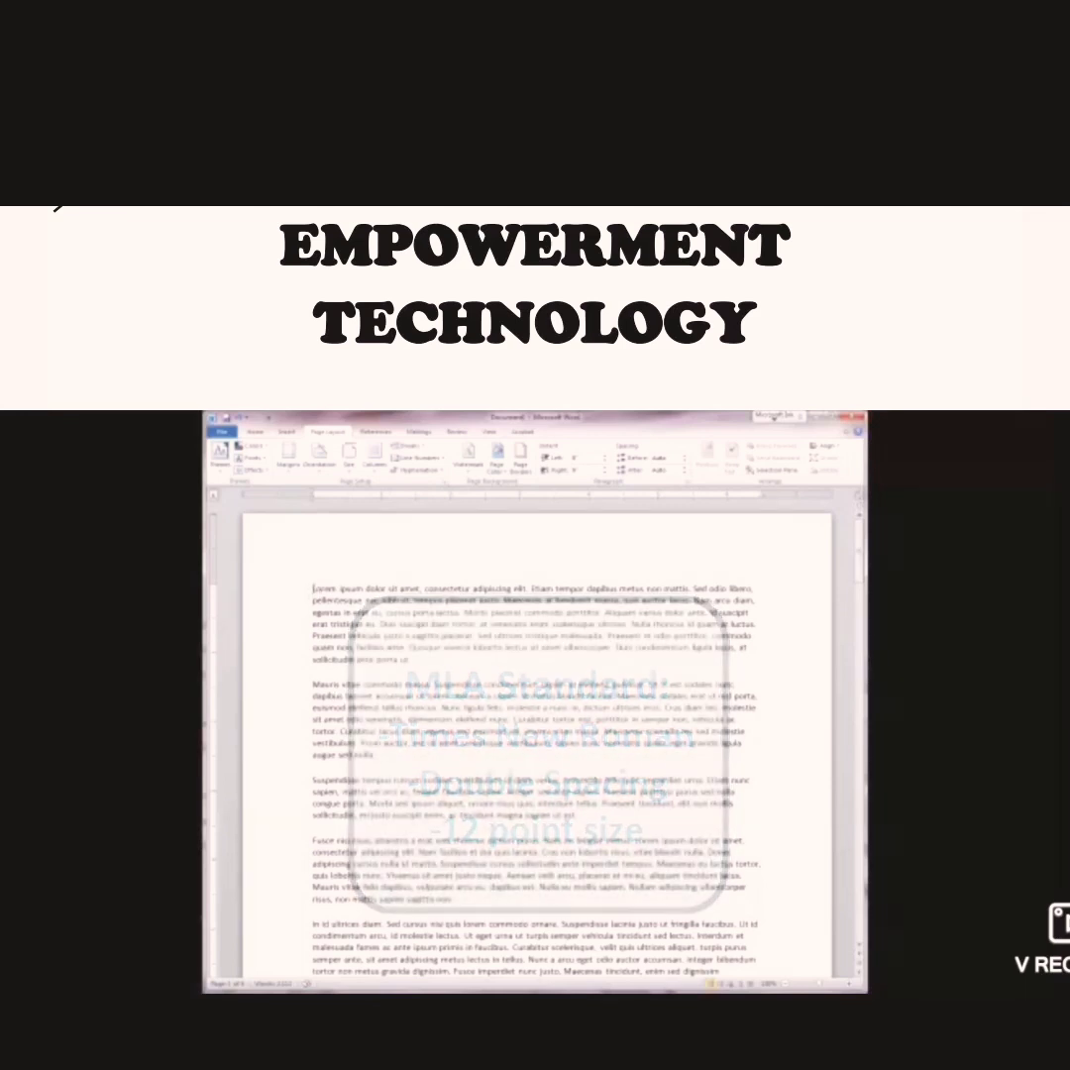
# Extend the selection from the top through page two to the end of the Lorem ipsum text
pyautogui.hotkey('shift', 'Down')
pyautogui.hotkey('shift', 'Down')
pyautogui.hotkey('shift', 'Down')
pyautogui.hotkey('shift', 'Down')
pyautogui.hotkey('shift', 'Down')
pyautogui.hotkey('shift', 'Down')
pyautogui.hotkey('shift', 'Down')
pyautogui.hotkey('shift', 'Down')
pyautogui.hotkey('shift', 'Down')
pyautogui.hotkey('shift', 'Down')
pyautogui.hotkey('shift', 'Down')
pyautogui.hotkey('shift', 'Down')
pyautogui.hotkey('shift', 'Down')
pyautogui.hotkey('shift', 'Down')
pyautogui.hotkey('shift', 'Down')
pyautogui.hotkey('shift', 'Down')
pyautogui.hotkey('shift', 'Down')
pyautogui.hotkey('shift', 'Down')
pyautogui.hotkey('shift', 'Down')
pyautogui.hotkey('shift', 'Down')
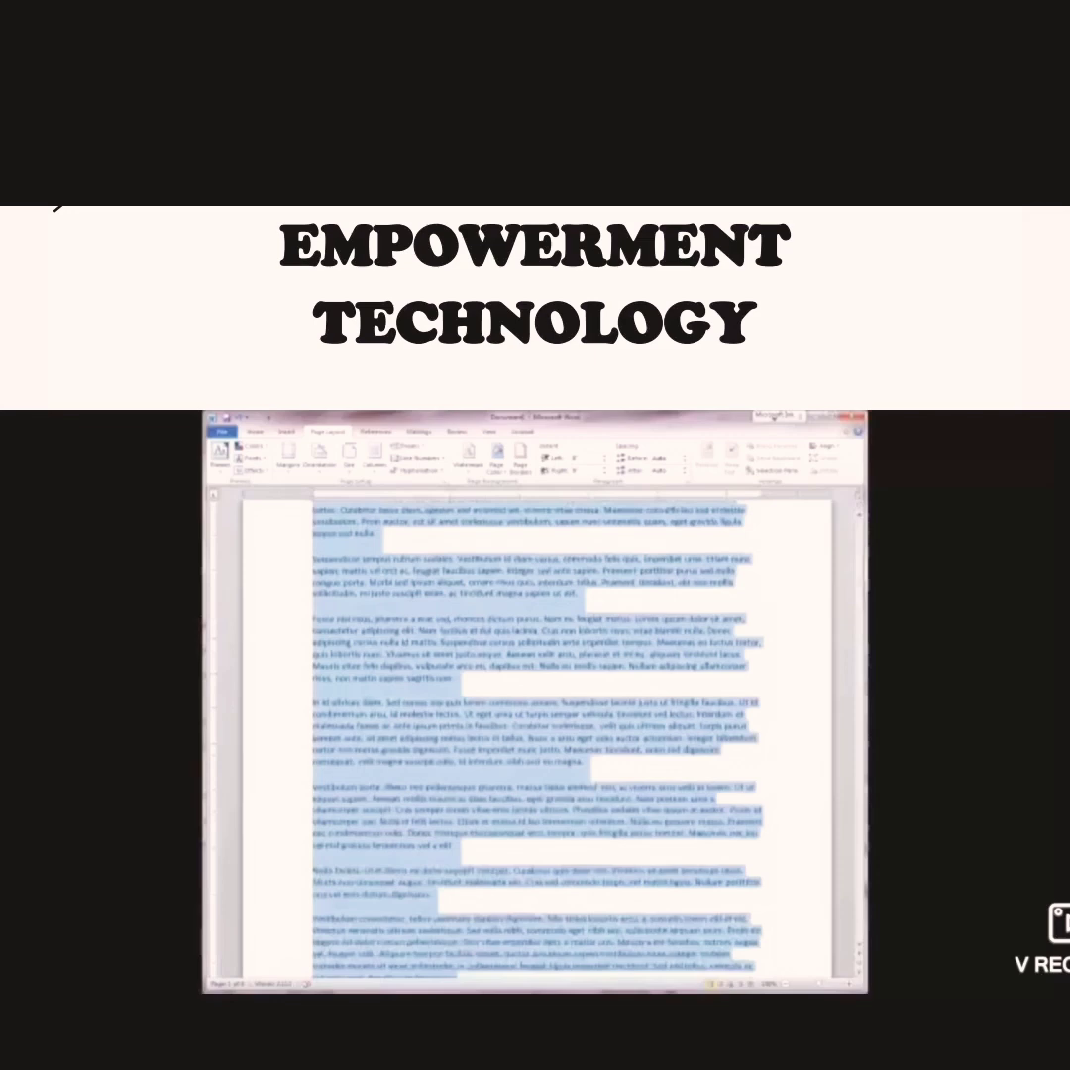
pyautogui.hotkey('shift', 'Down')
pyautogui.hotkey('shift', 'Down')
pyautogui.hotkey('shift', 'Down')
pyautogui.hotkey('shift', 'Down')
pyautogui.hotkey('shift', 'Down')
pyautogui.hotkey('shift', 'Down')
pyautogui.hotkey('shift', 'Down')
pyautogui.hotkey('shift', 'Down')
pyautogui.hotkey('shift', 'Down')
pyautogui.hotkey('shift', 'Down')
pyautogui.hotkey('shift', 'Down')
pyautogui.hotkey('shift', 'Down')
pyautogui.hotkey('shift', 'Down')
pyautogui.hotkey('shift', 'Down')
pyautogui.hotkey('shift', 'Down')
pyautogui.hotkey('shift', 'Down')
pyautogui.hotkey('shift', 'Down')
pyautogui.hotkey('shift', 'Down')
pyautogui.hotkey('shift', 'Down')
pyautogui.hotkey('shift', 'Down')
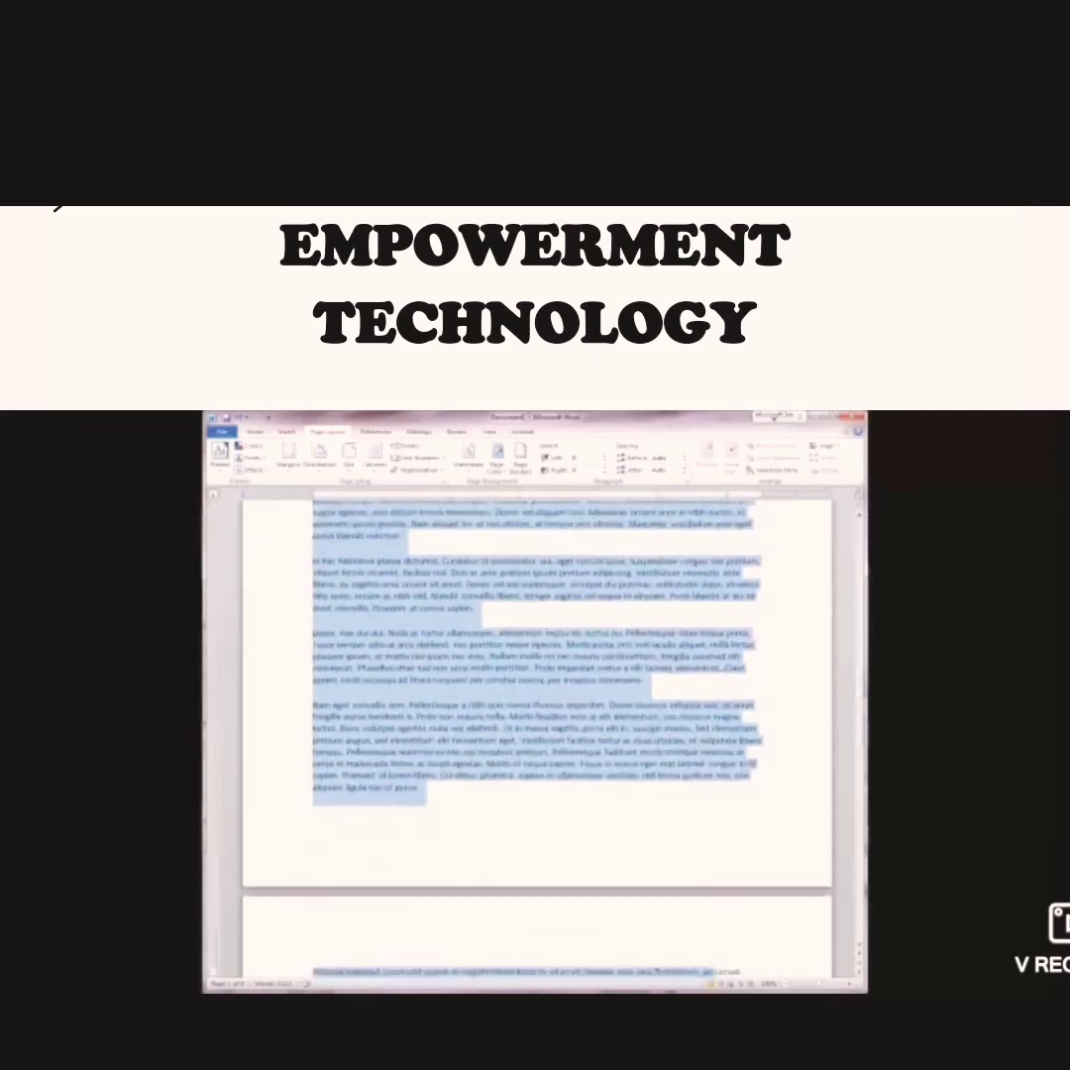
pyautogui.hotkey('shift', 'Down')
pyautogui.hotkey('shift', 'Down')
pyautogui.hotkey('shift', 'Down')
pyautogui.hotkey('shift', 'Down')
pyautogui.hotkey('shift', 'Down')
pyautogui.hotkey('shift', 'Down')
pyautogui.hotkey('shift', 'Down')
pyautogui.hotkey('shift', 'Down')
pyautogui.hotkey('shift', 'Down')
pyautogui.hotkey('shift', 'Down')
pyautogui.hotkey('shift', 'Down')
pyautogui.hotkey('shift', 'Down')
pyautogui.hotkey('shift', 'Down')
pyautogui.hotkey('shift', 'Down')
pyautogui.hotkey('shift', 'Down')
pyautogui.hotkey('shift', 'Down')
pyautogui.hotkey('shift', 'Down')
pyautogui.hotkey('shift', 'Down')
pyautogui.hotkey('shift', 'Down')
pyautogui.hotkey('shift', 'Down')
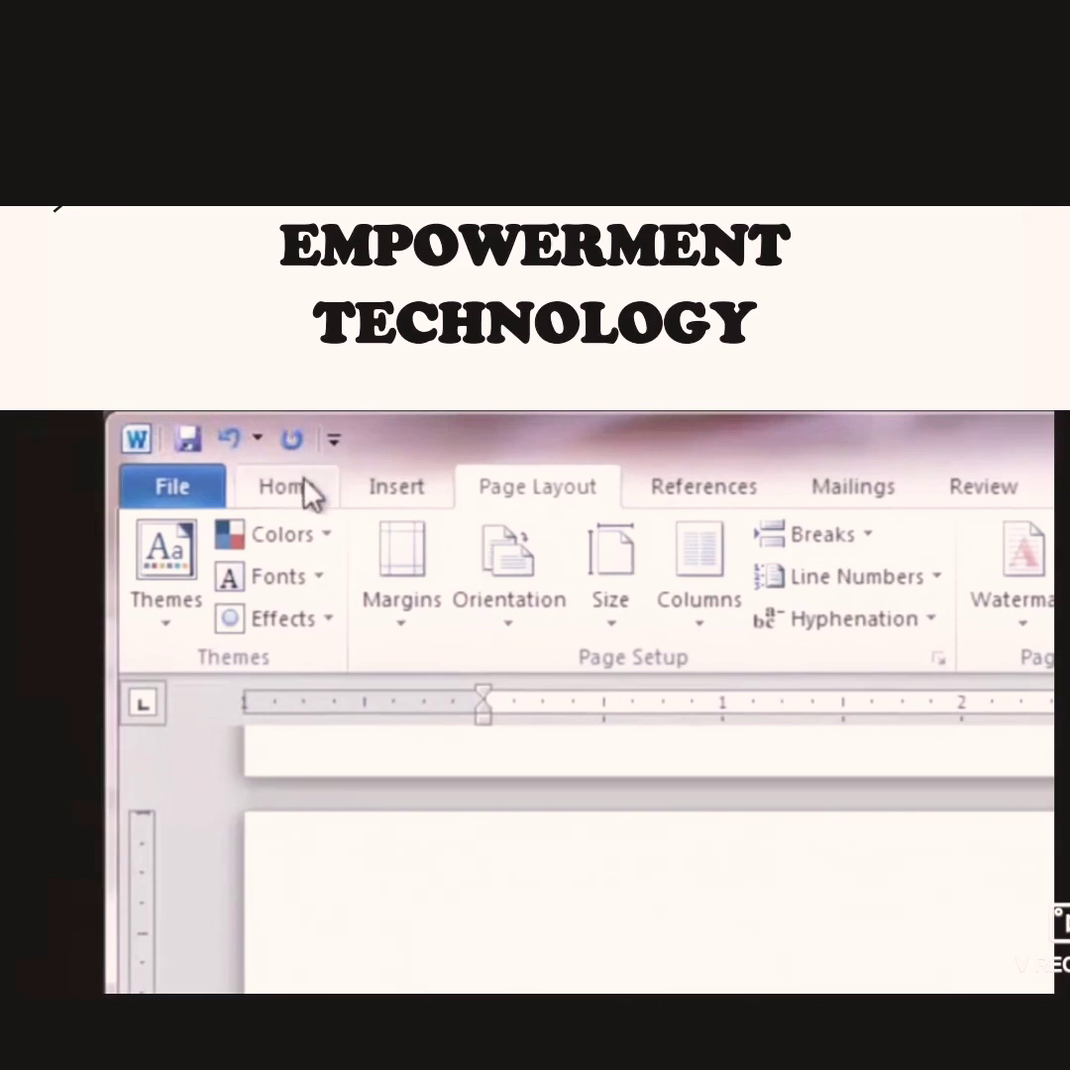
# Format the selected text as Times New Roman at 12 pt from the Home tab
pyautogui.click(289, 486)
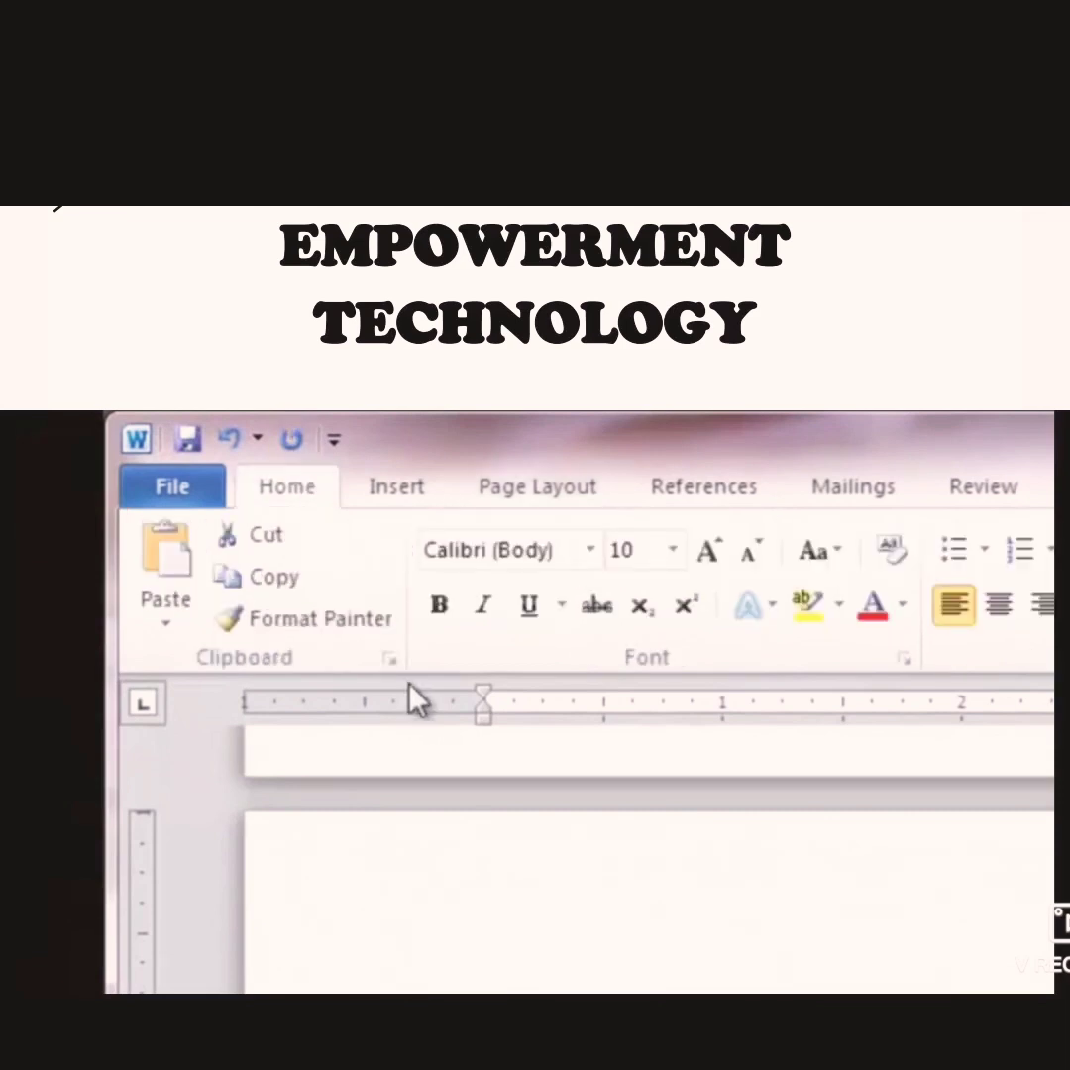
pyautogui.click(594, 555)
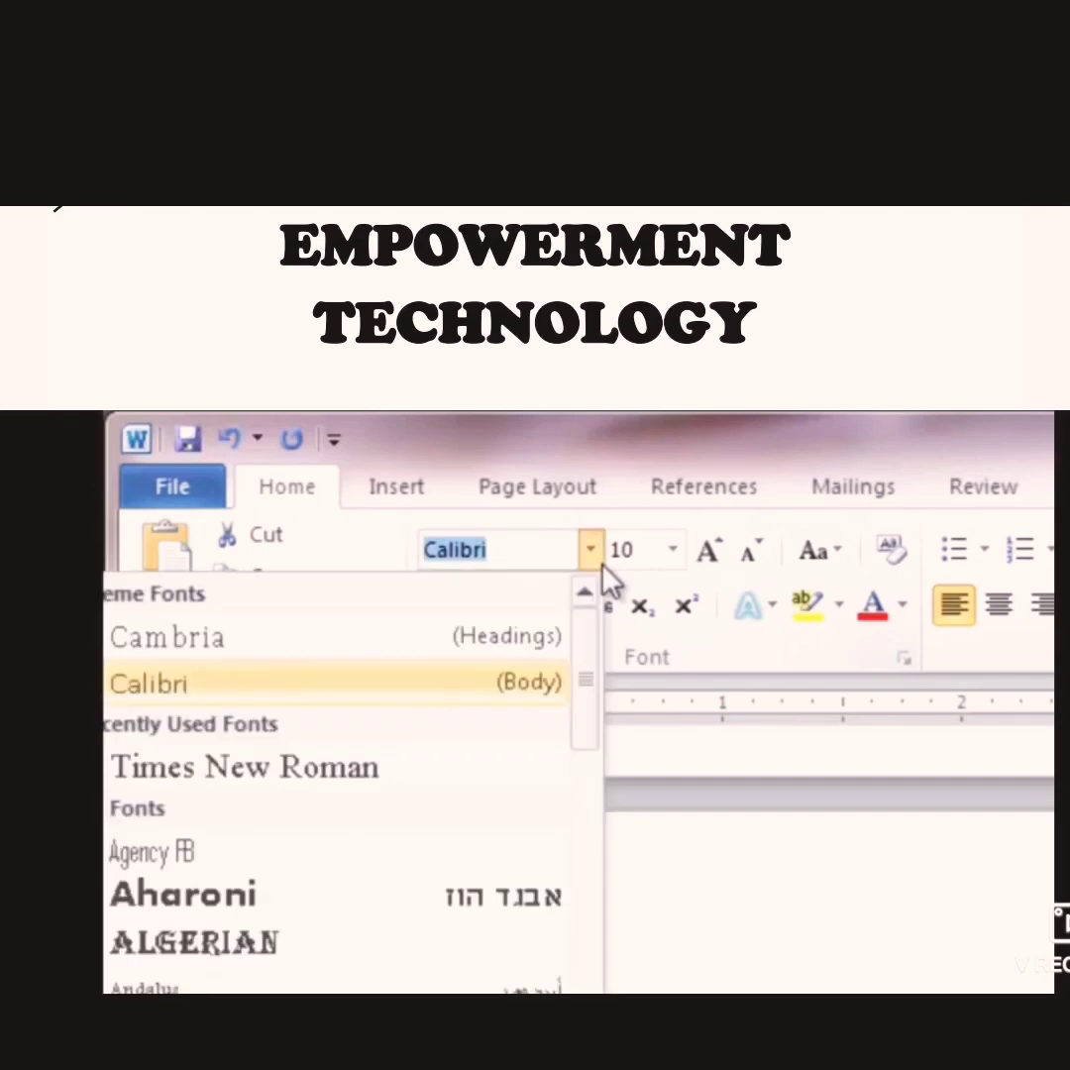
pyautogui.click(294, 781)
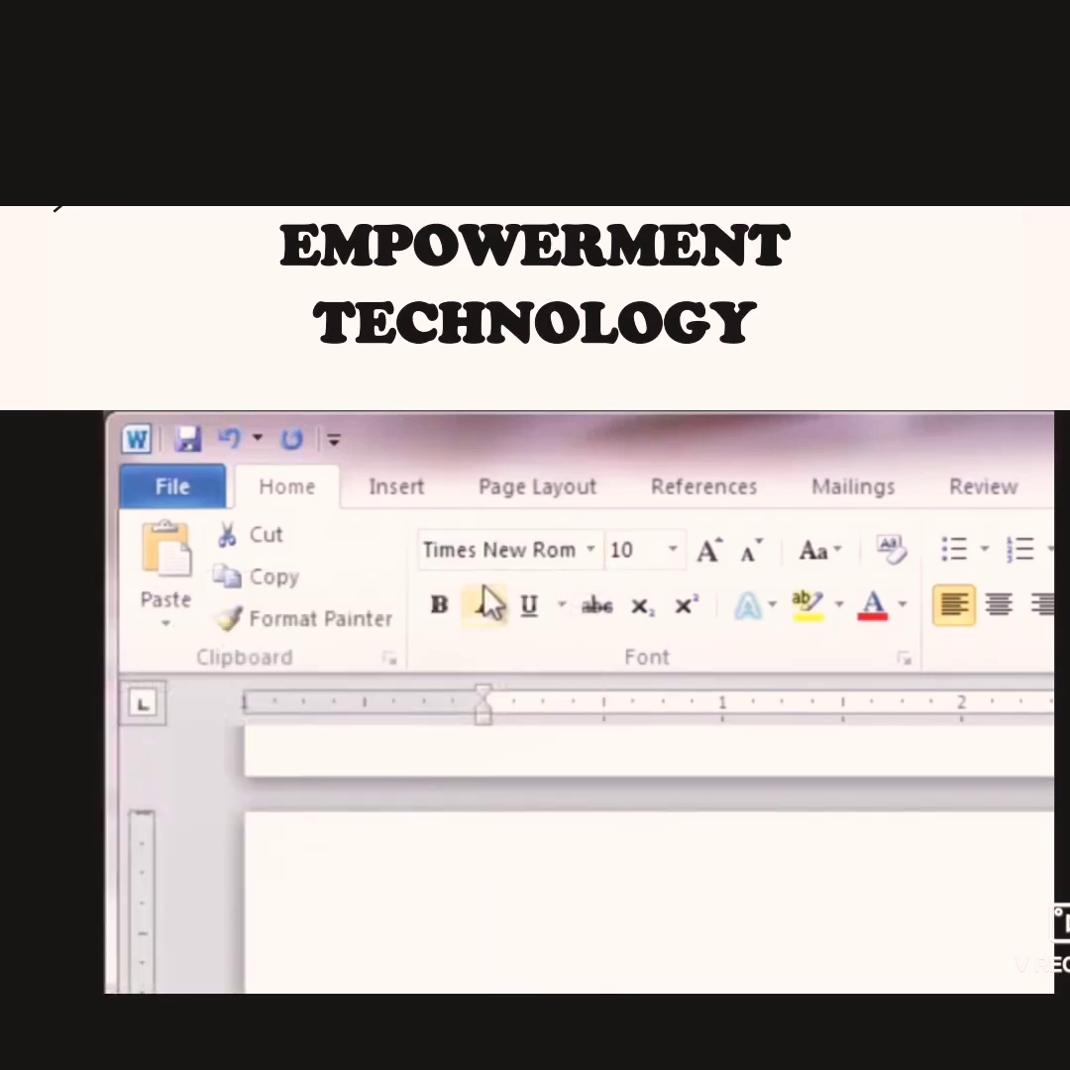
pyautogui.click(673, 551)
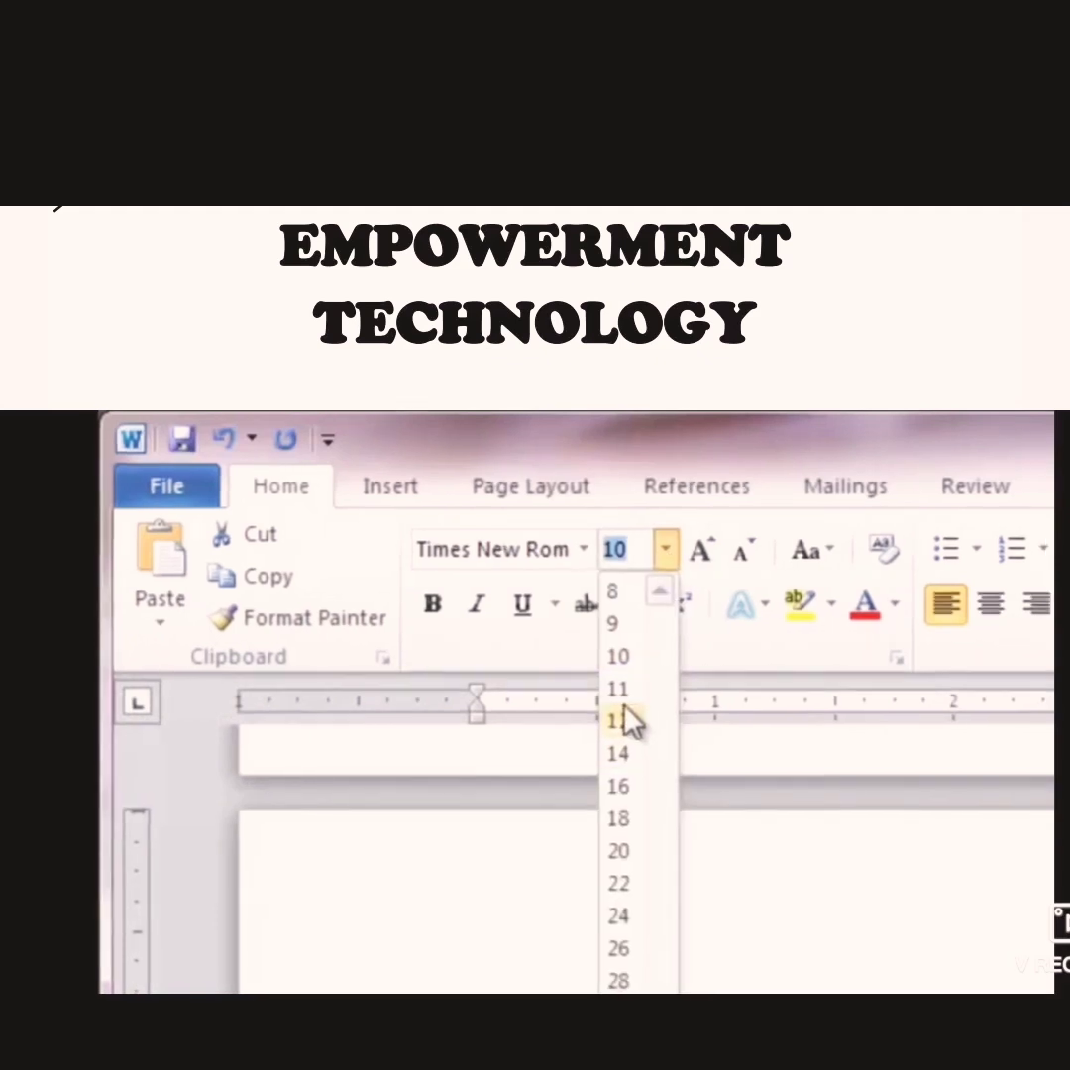
pyautogui.click(633, 722)
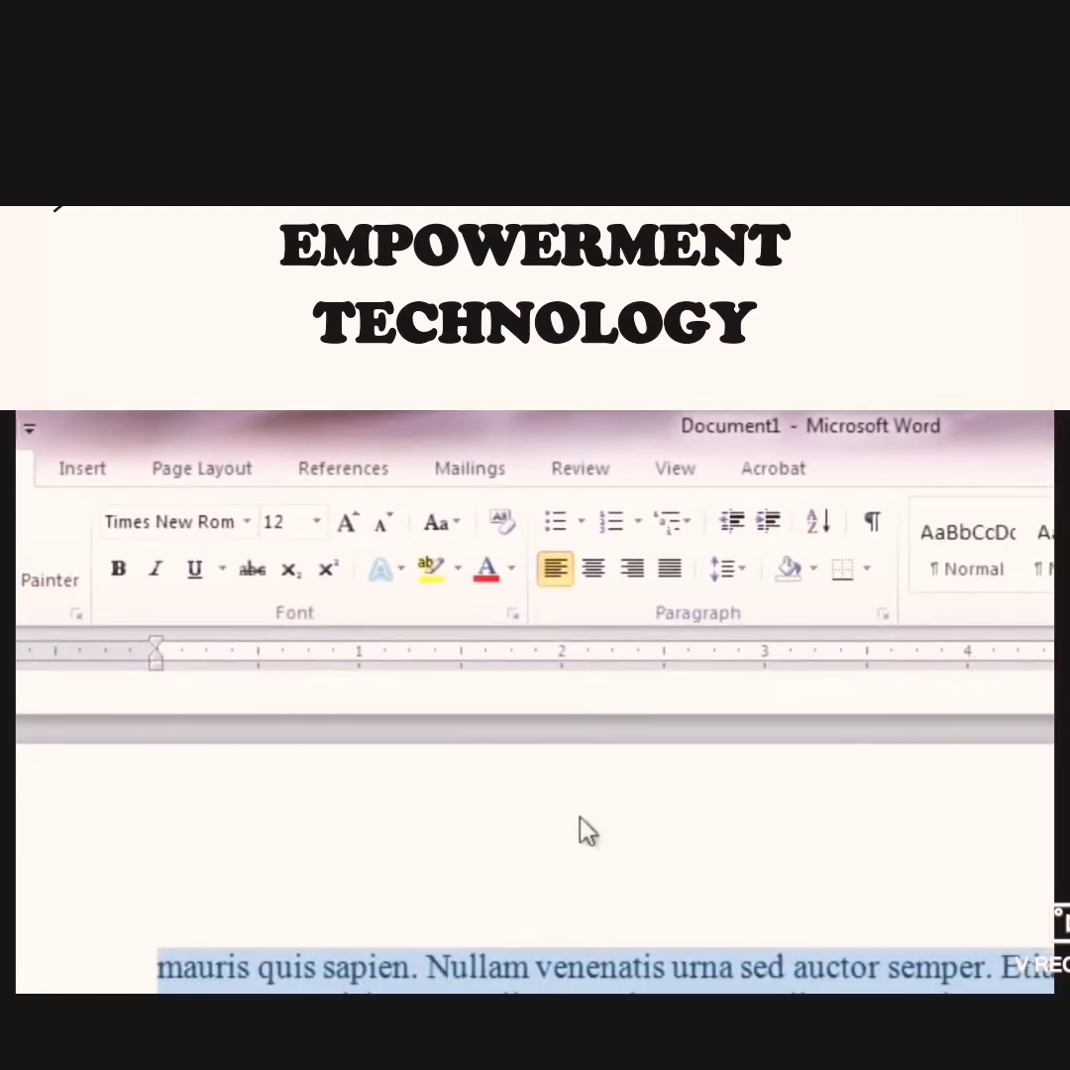
# Apply 2.0 line spacing to the selected text, then deselect it to check the spacing
pyautogui.click(750, 583)
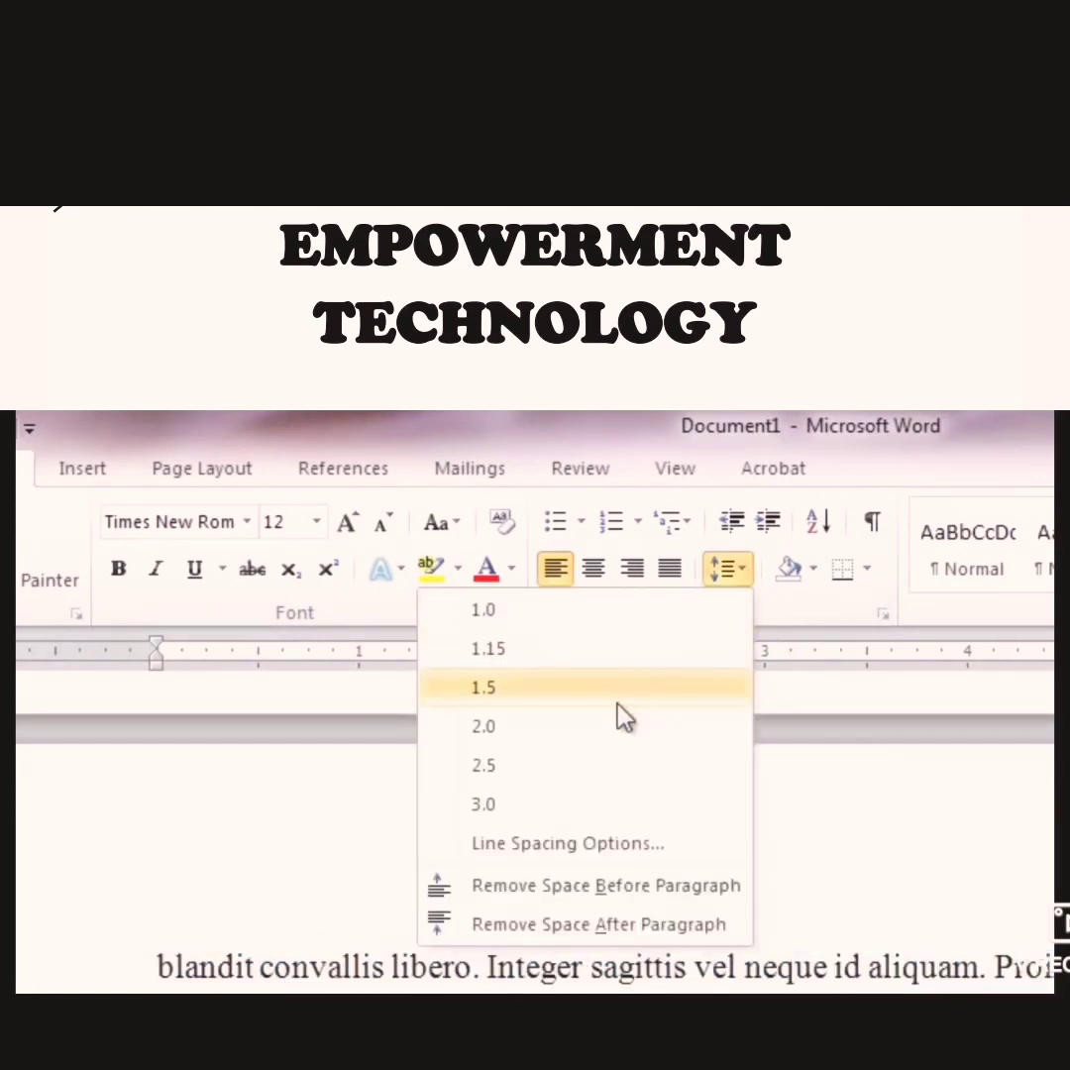
pyautogui.click(617, 729)
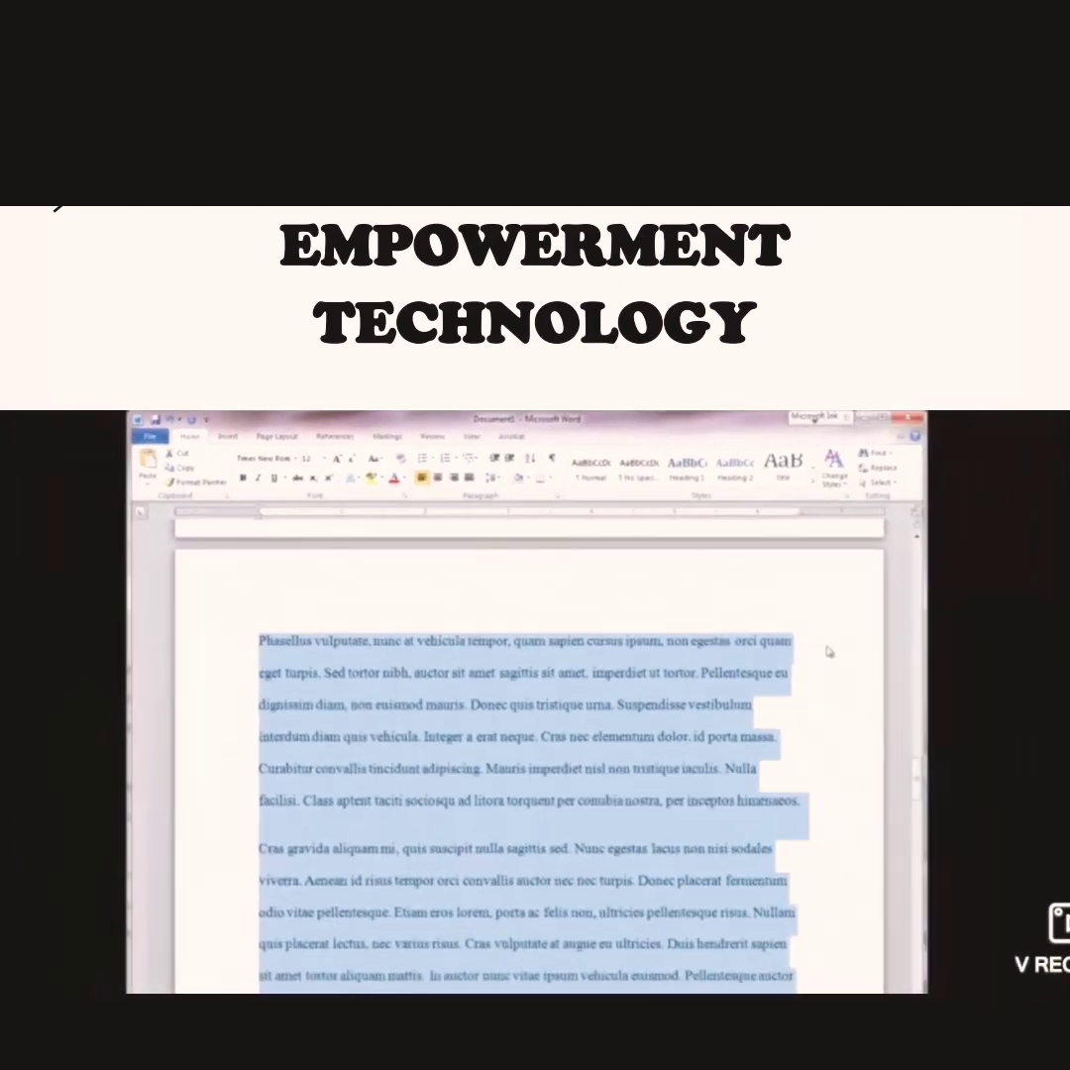
pyautogui.click(830, 652)
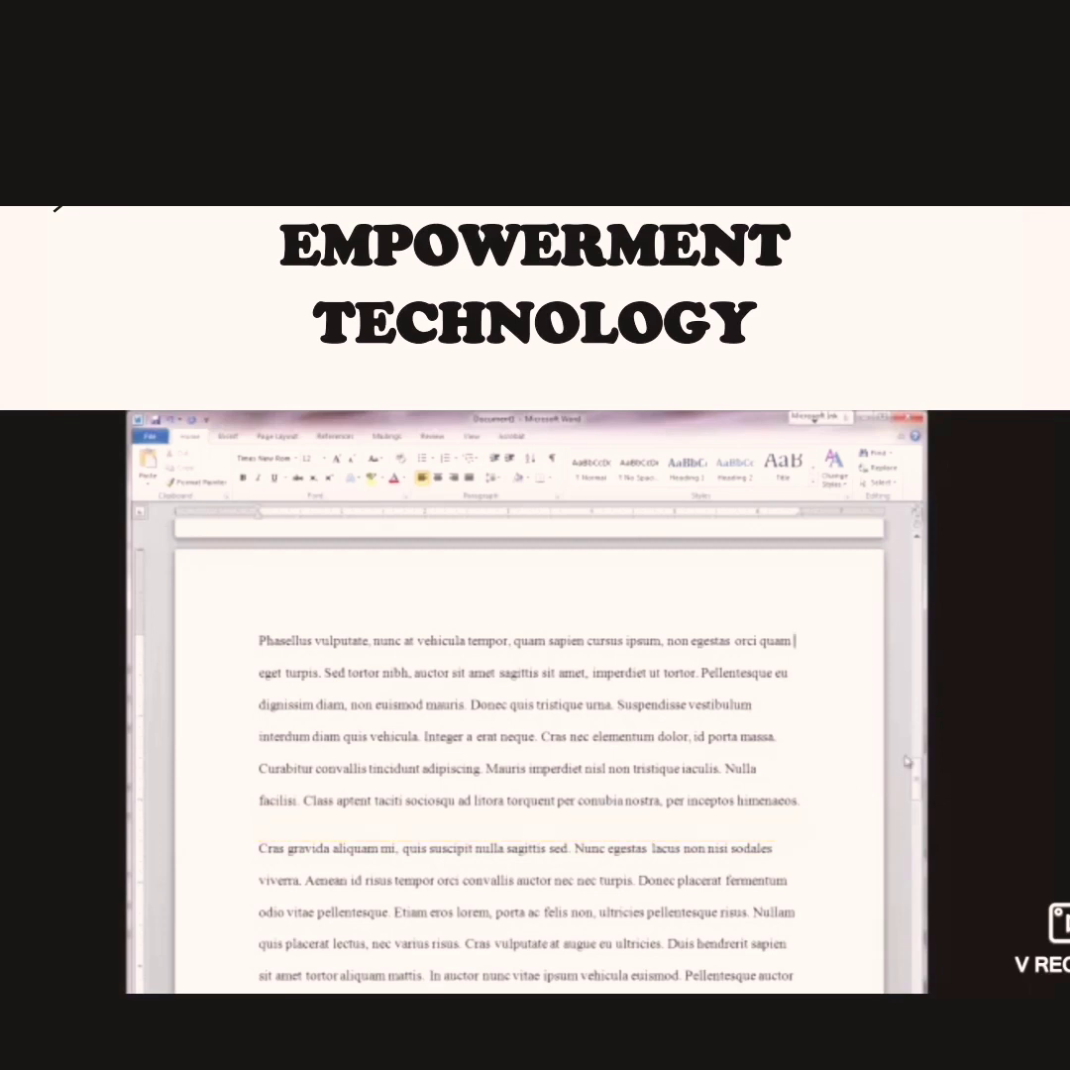
# Tab-indent the first line before 'Lorem' and select the paragraphs from there downward
pyautogui.moveTo(908, 761); pyautogui.dragTo(910, 790)
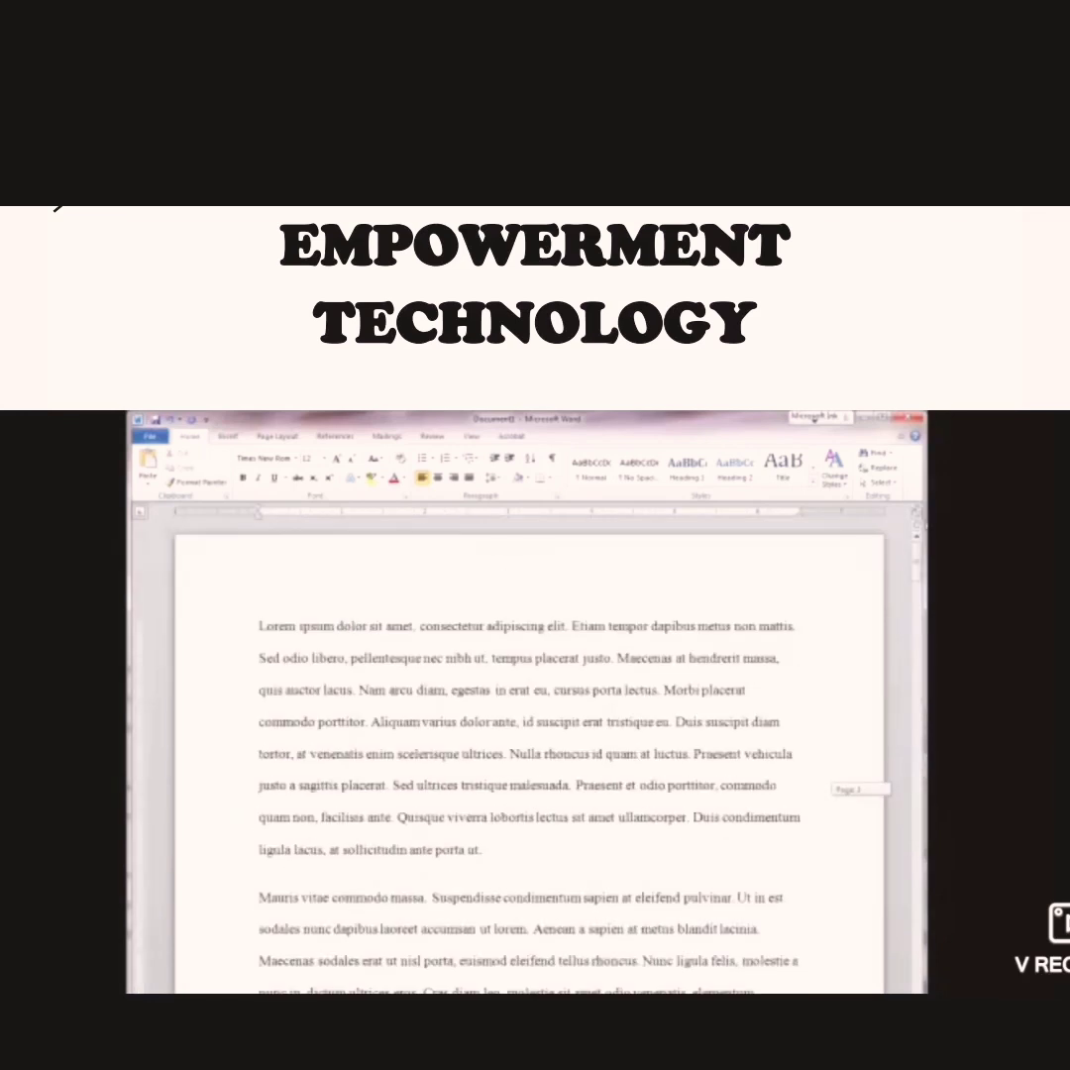
pyautogui.click(265, 632)
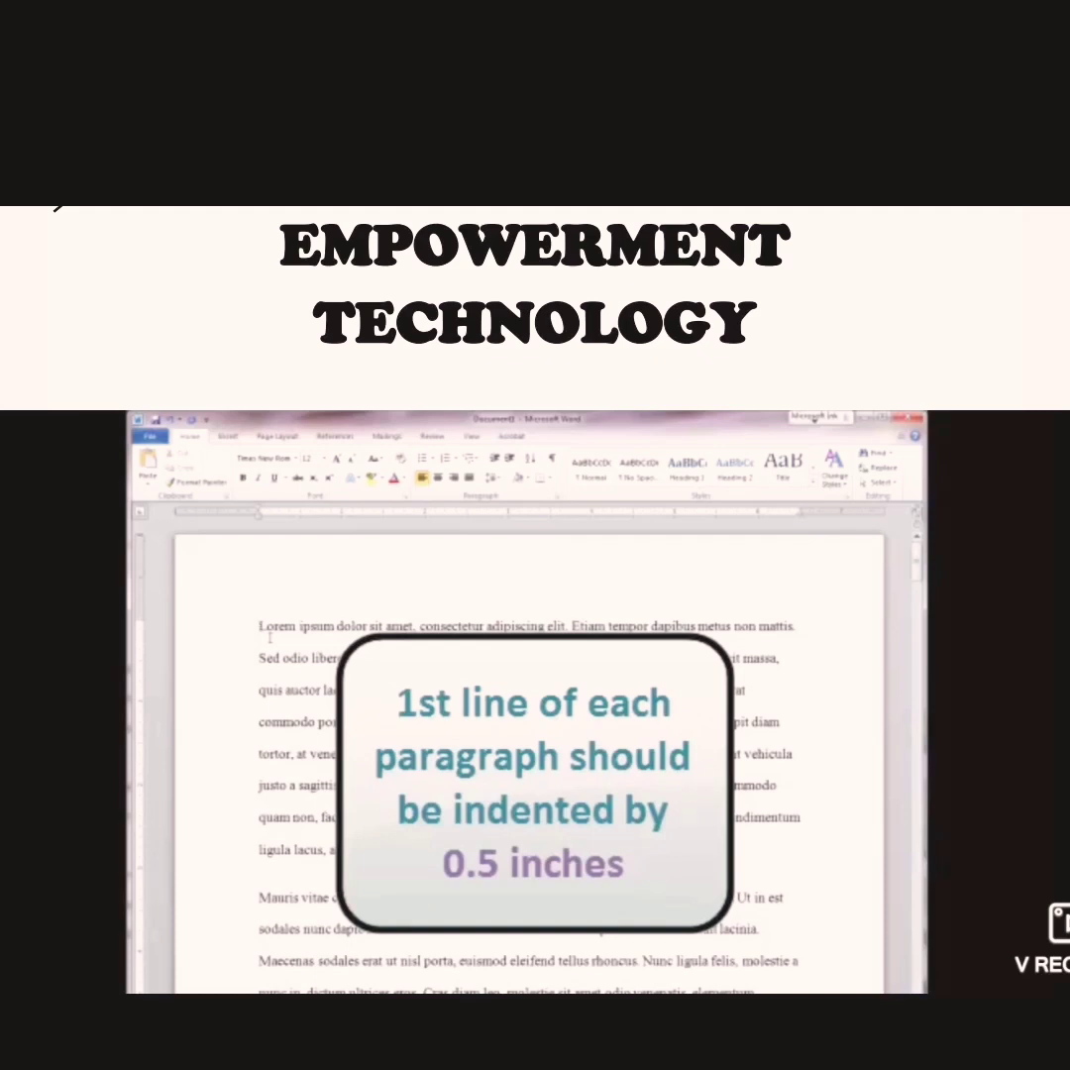
pyautogui.press('Tab')
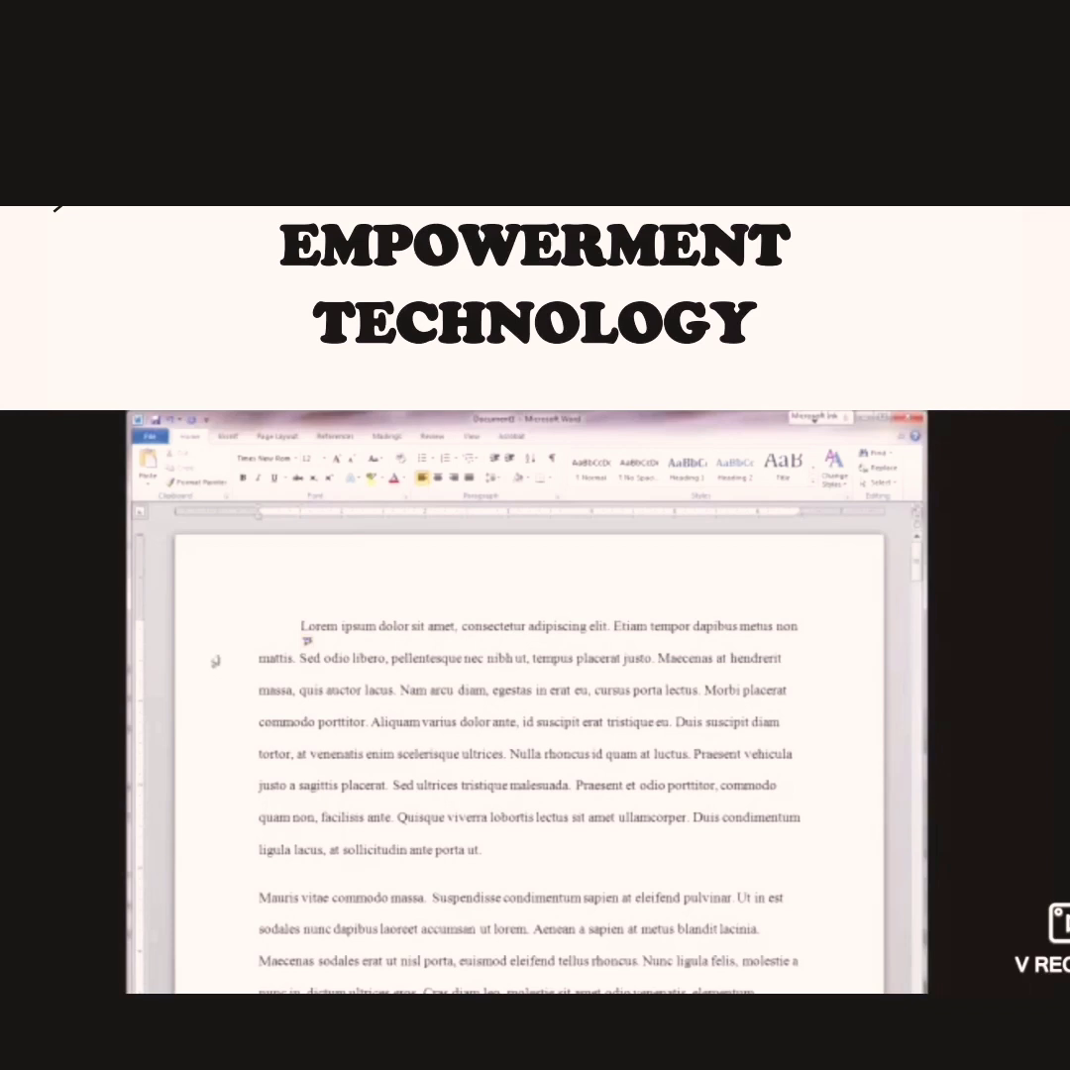
pyautogui.moveTo(234, 628); pyautogui.dragTo(793, 991)
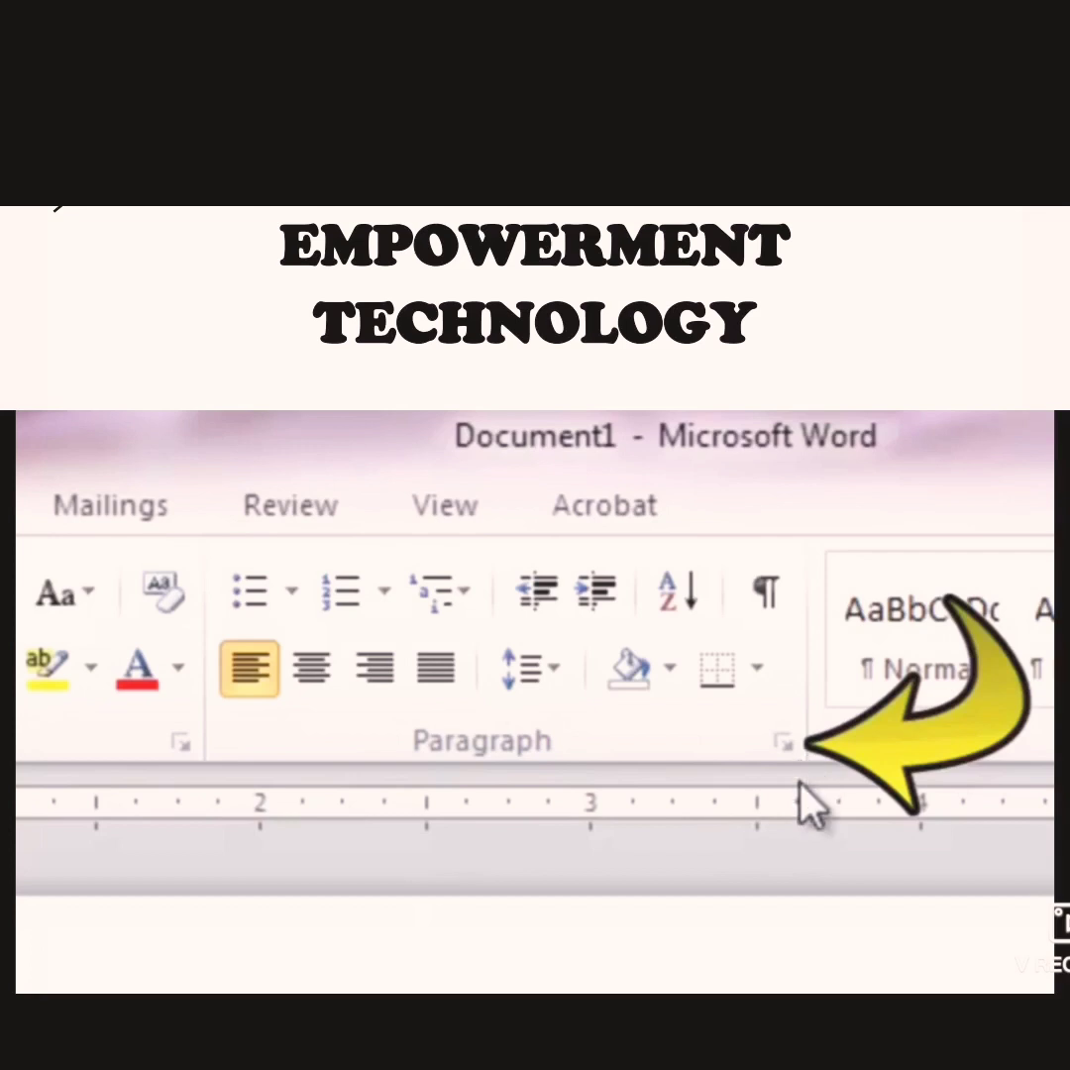
# In the Paragraph dialog, set spacing Before and After to 0 pt
pyautogui.click(783, 744)
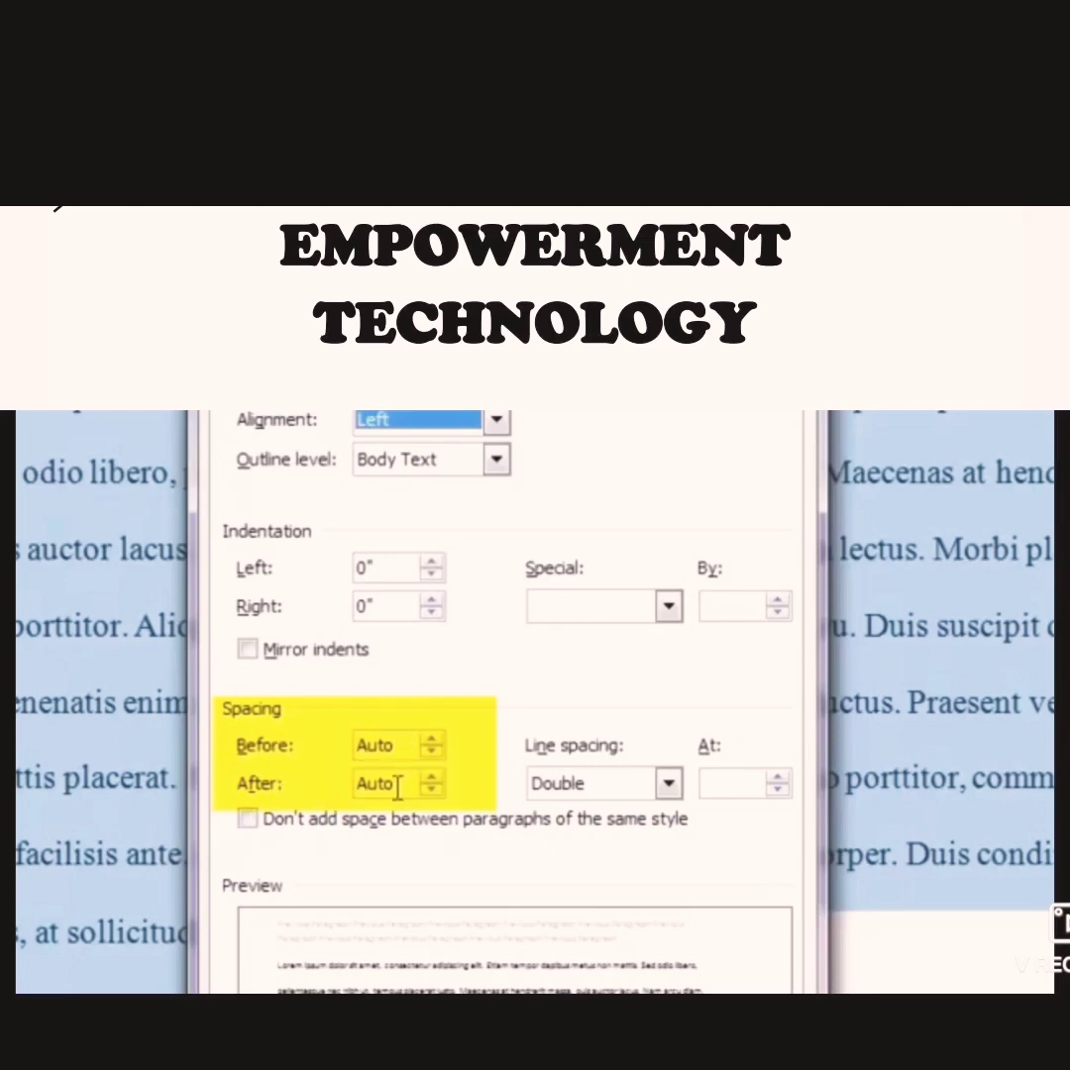
pyautogui.click(432, 741)
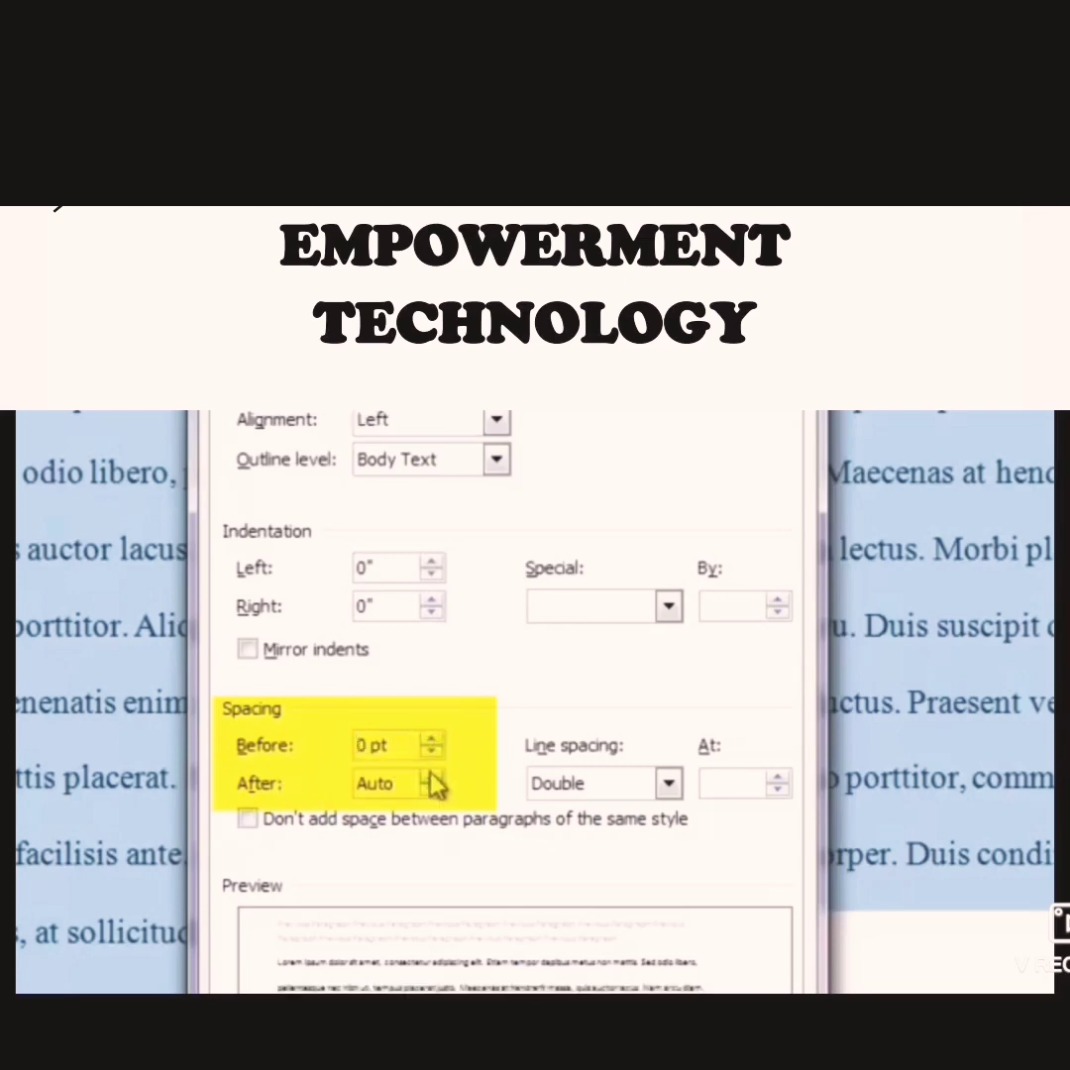
pyautogui.click(433, 790)
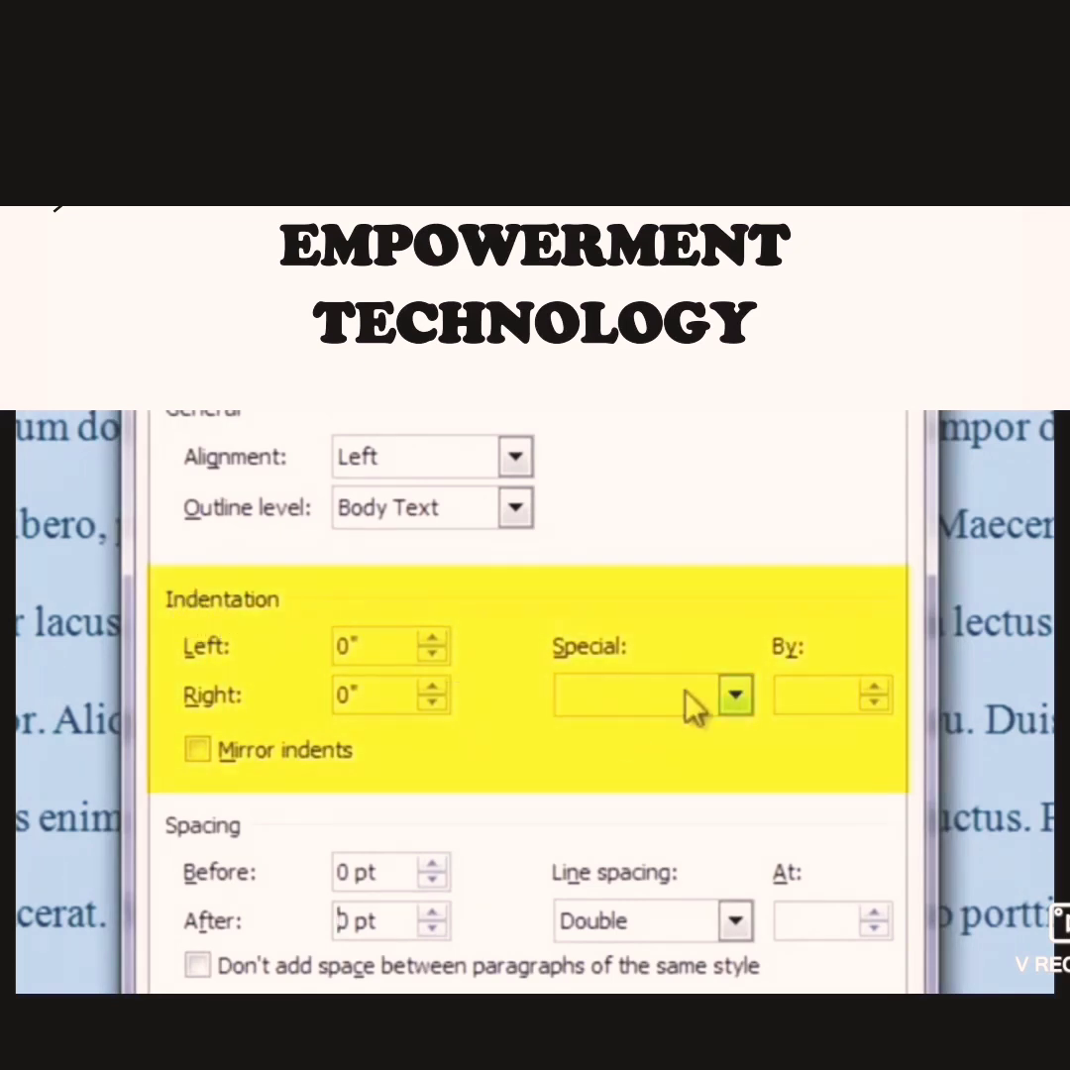
# Set the Special indent to First line, By 0.5 inches
pyautogui.click(735, 695)
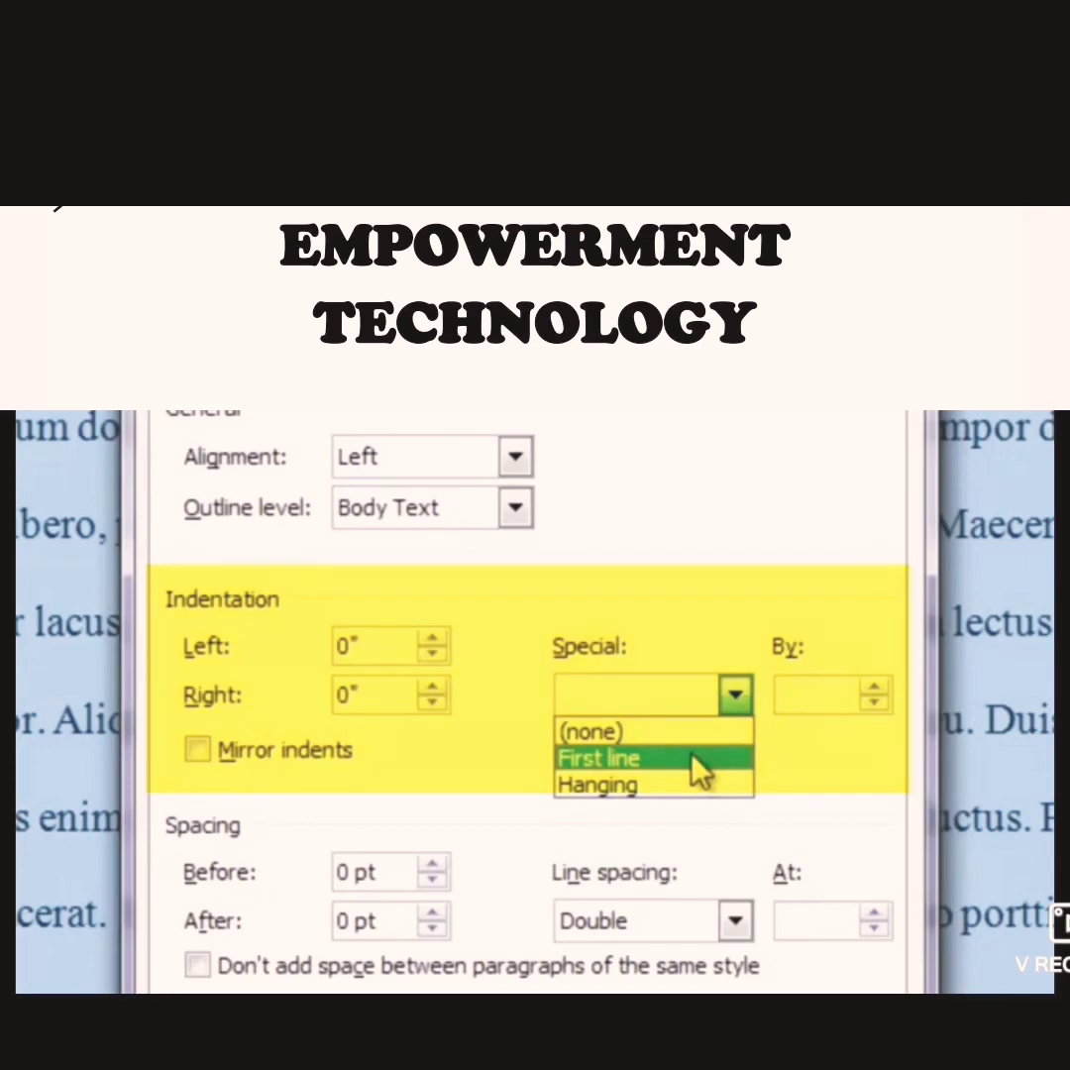
pyautogui.click(699, 763)
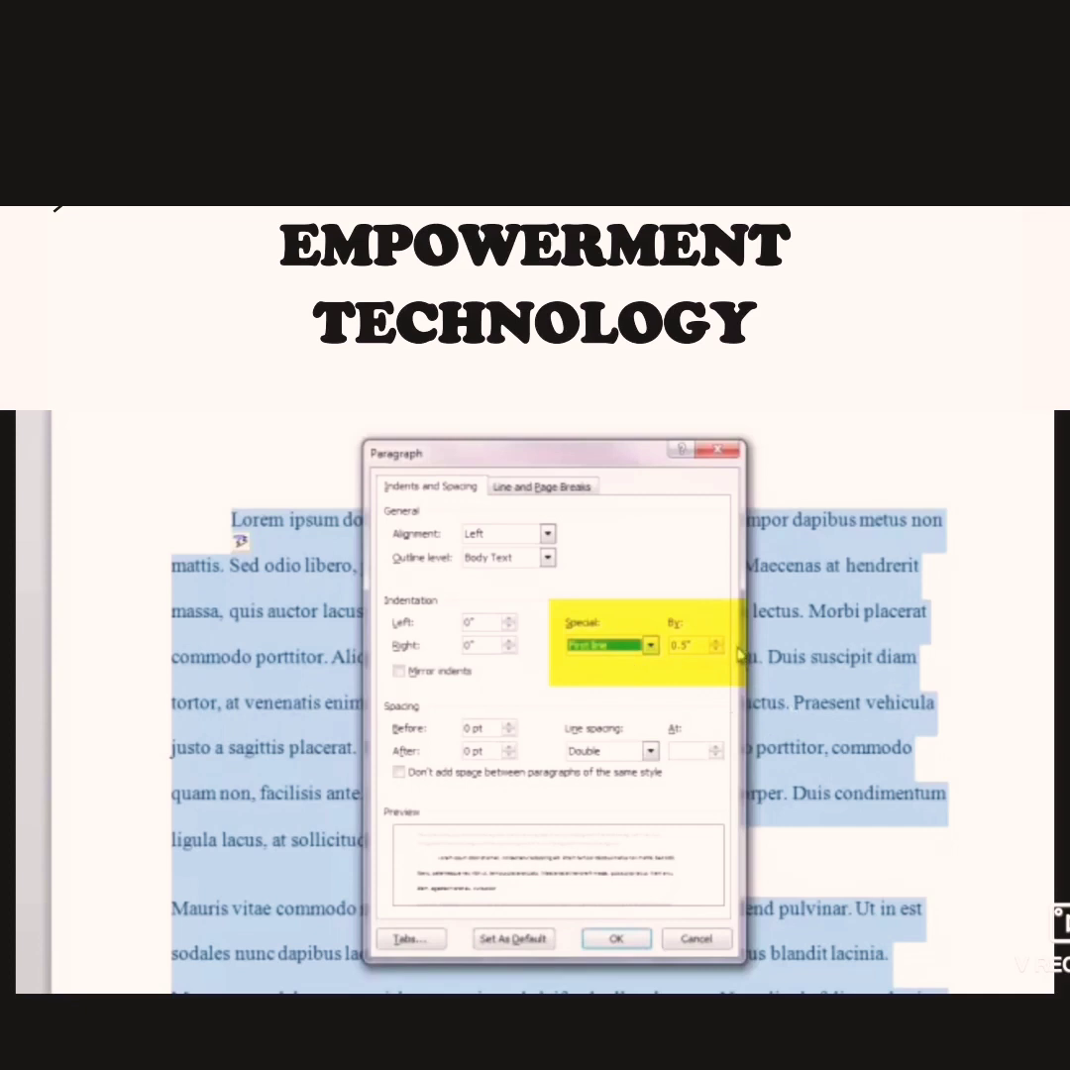
pyautogui.click(617, 940)
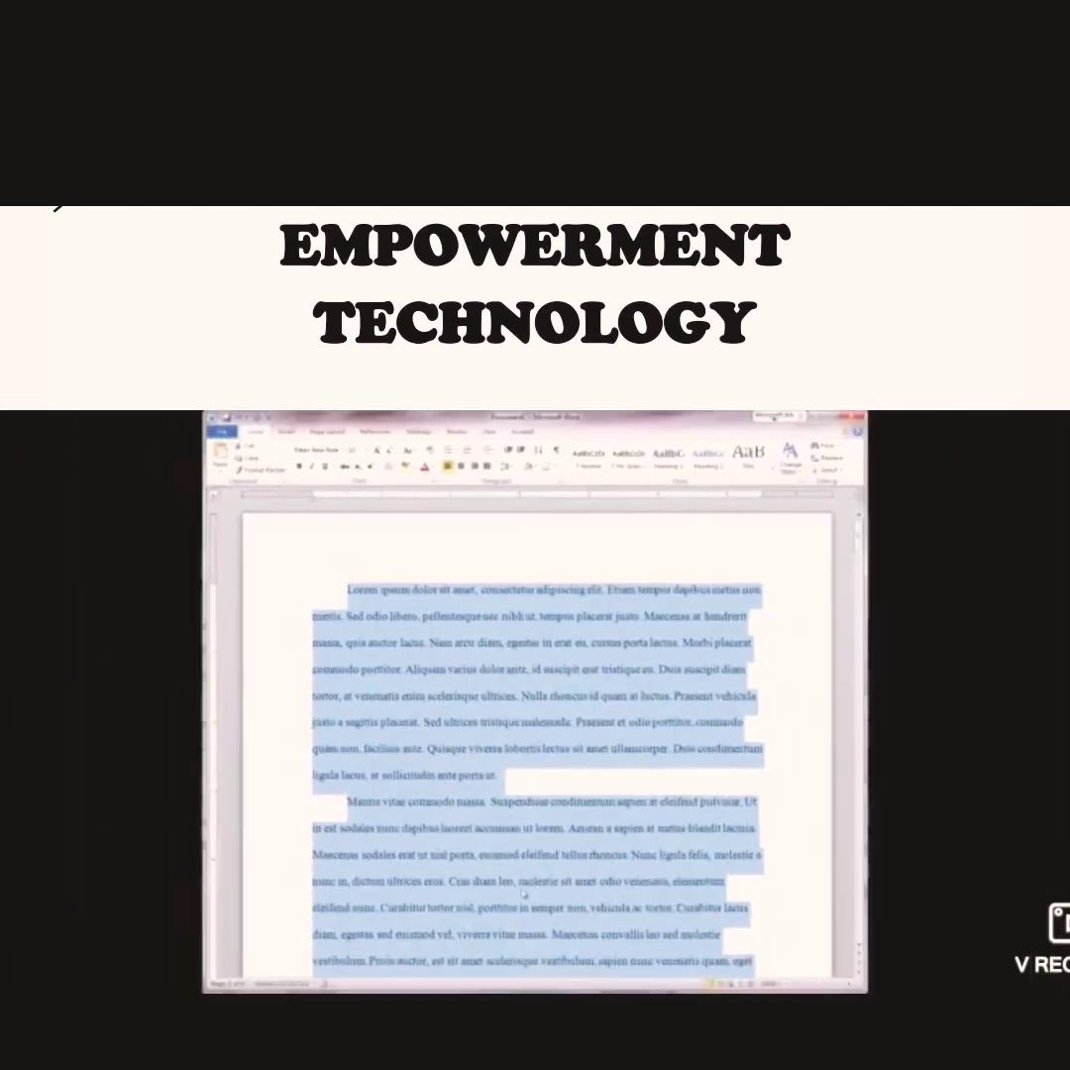
pyautogui.scroll(-10, 524, 895)
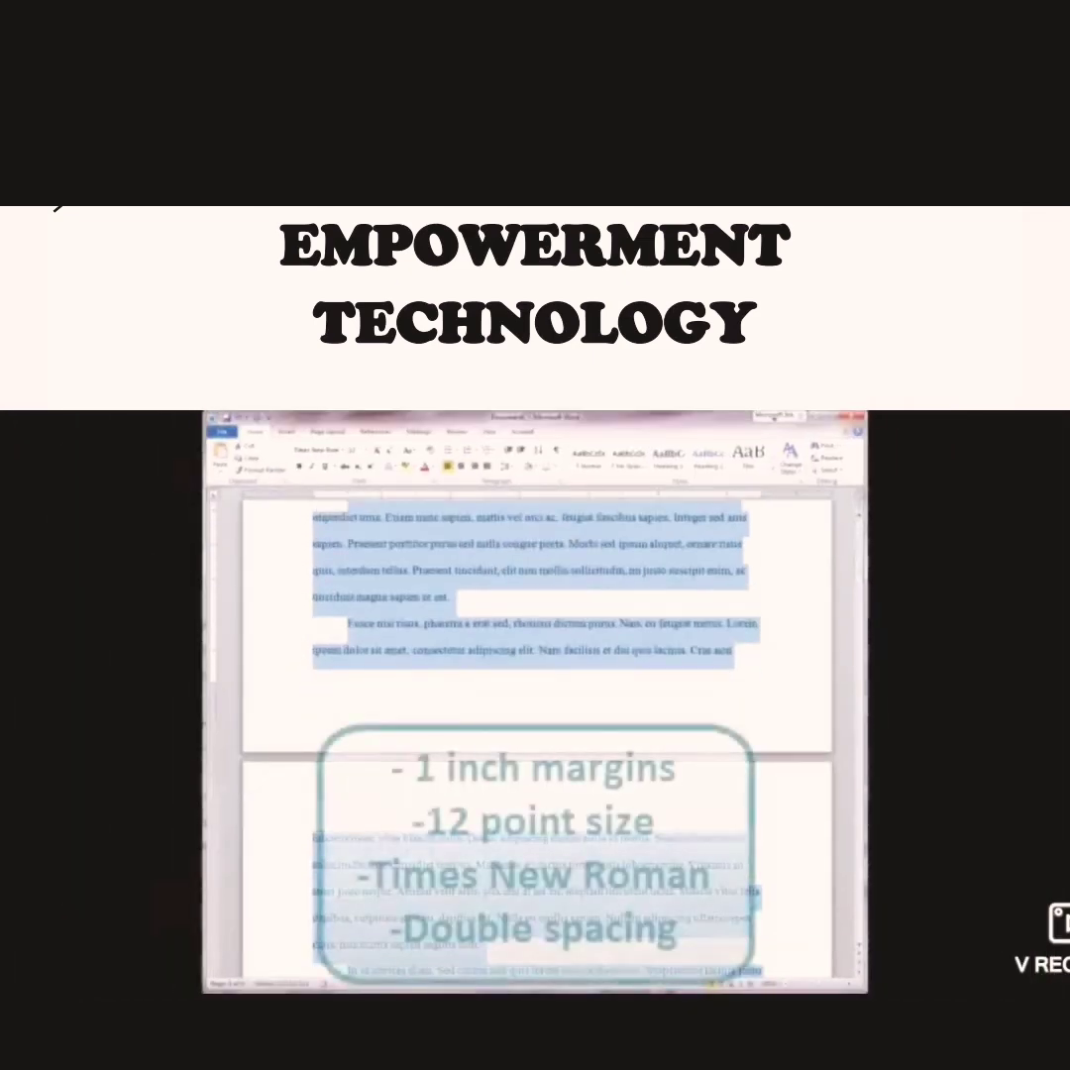
pyautogui.scroll(-4, 535, 694)
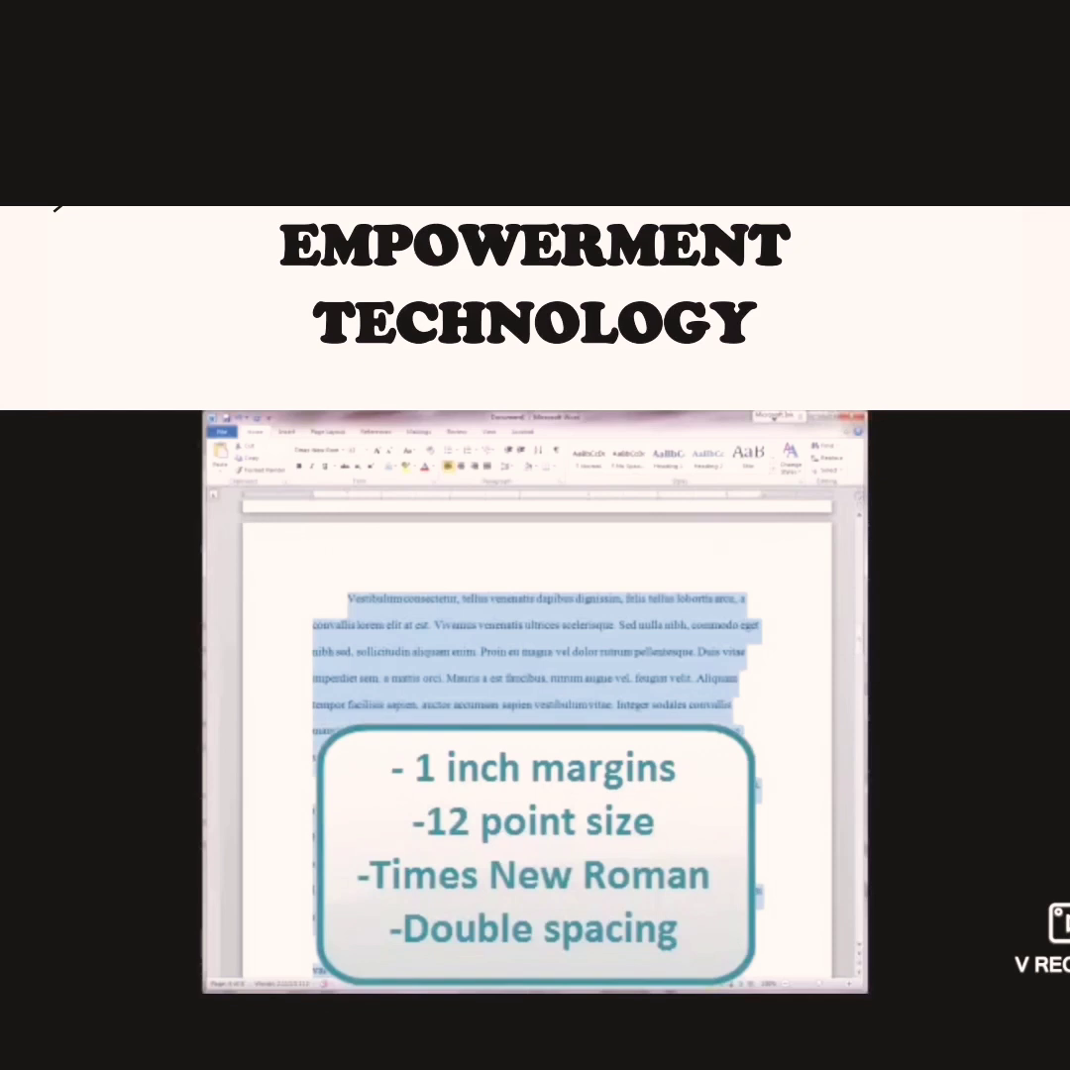
pyautogui.scroll(-5, 535, 693)
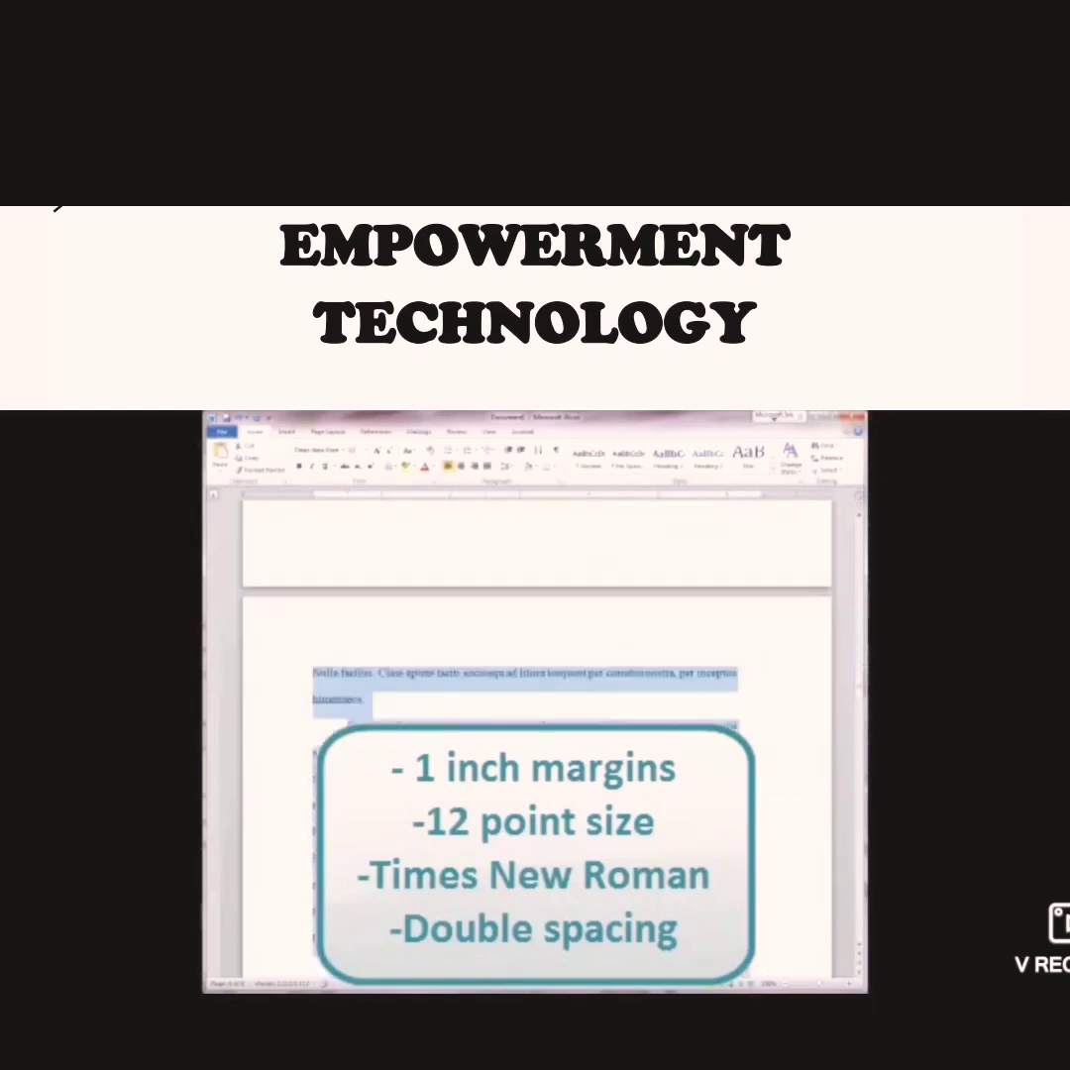
pyautogui.scroll(-5, 536, 694)
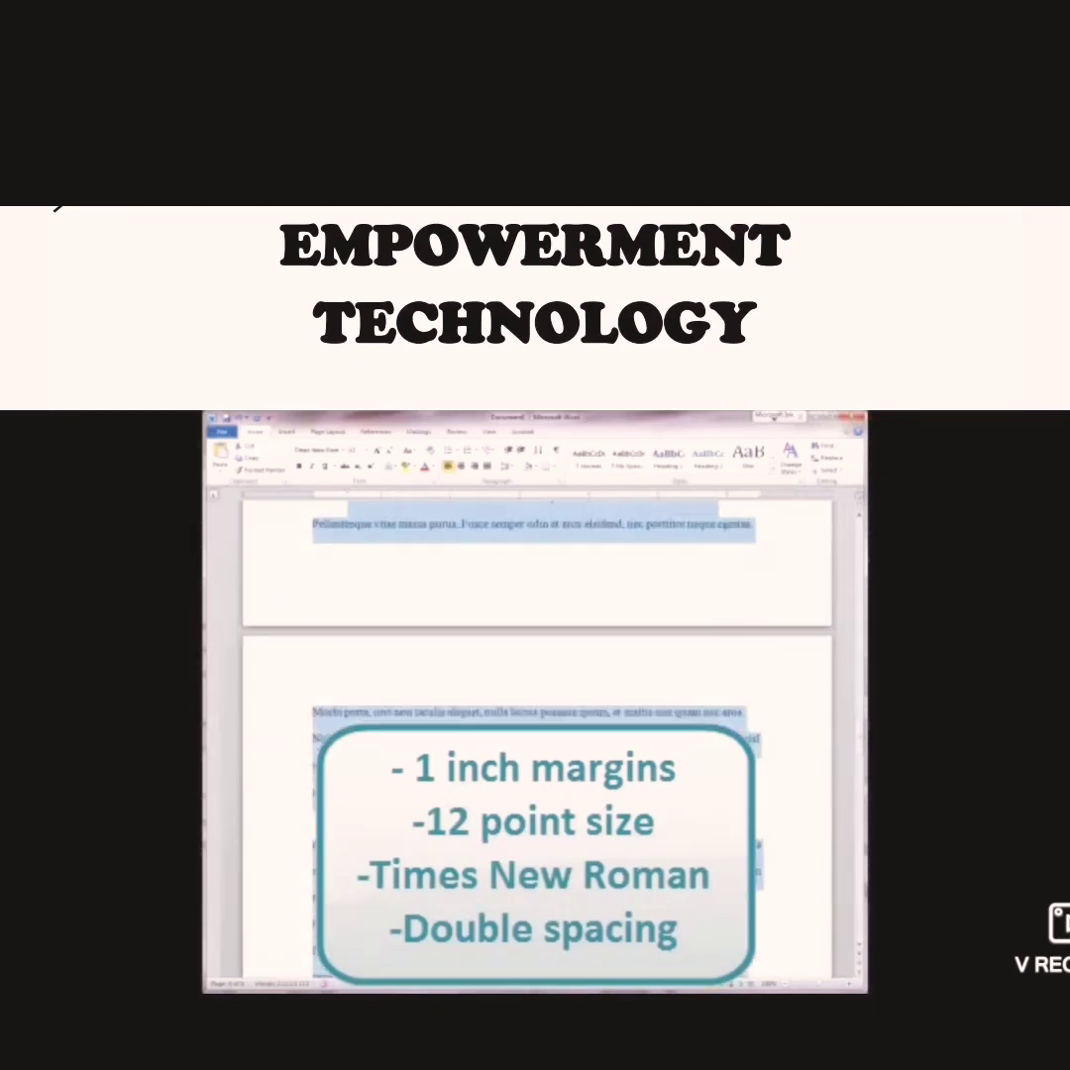
pyautogui.scroll(-3, 535, 694)
pyautogui.scroll(-3, 535, 615)
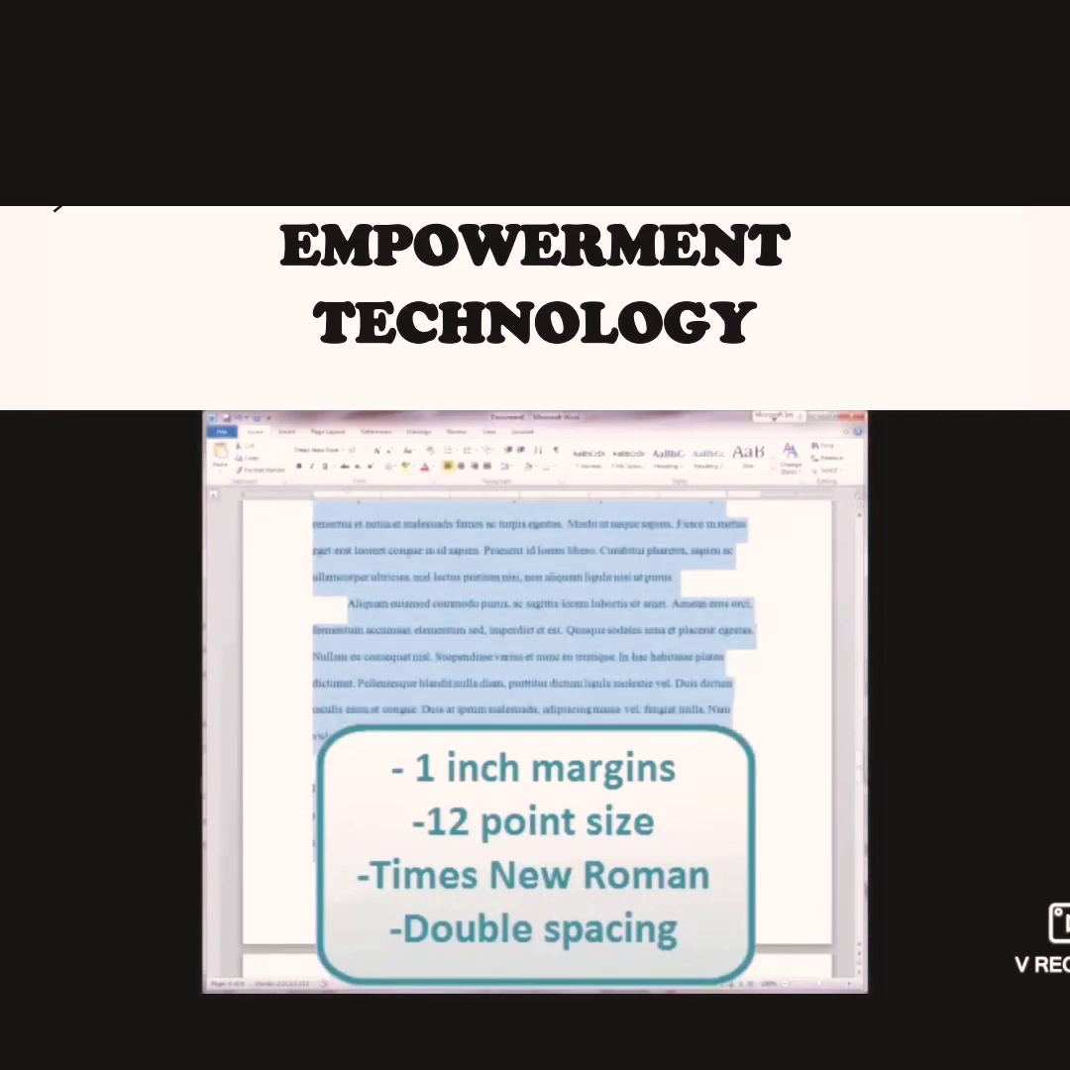
pyautogui.scroll(-5, 535, 614)
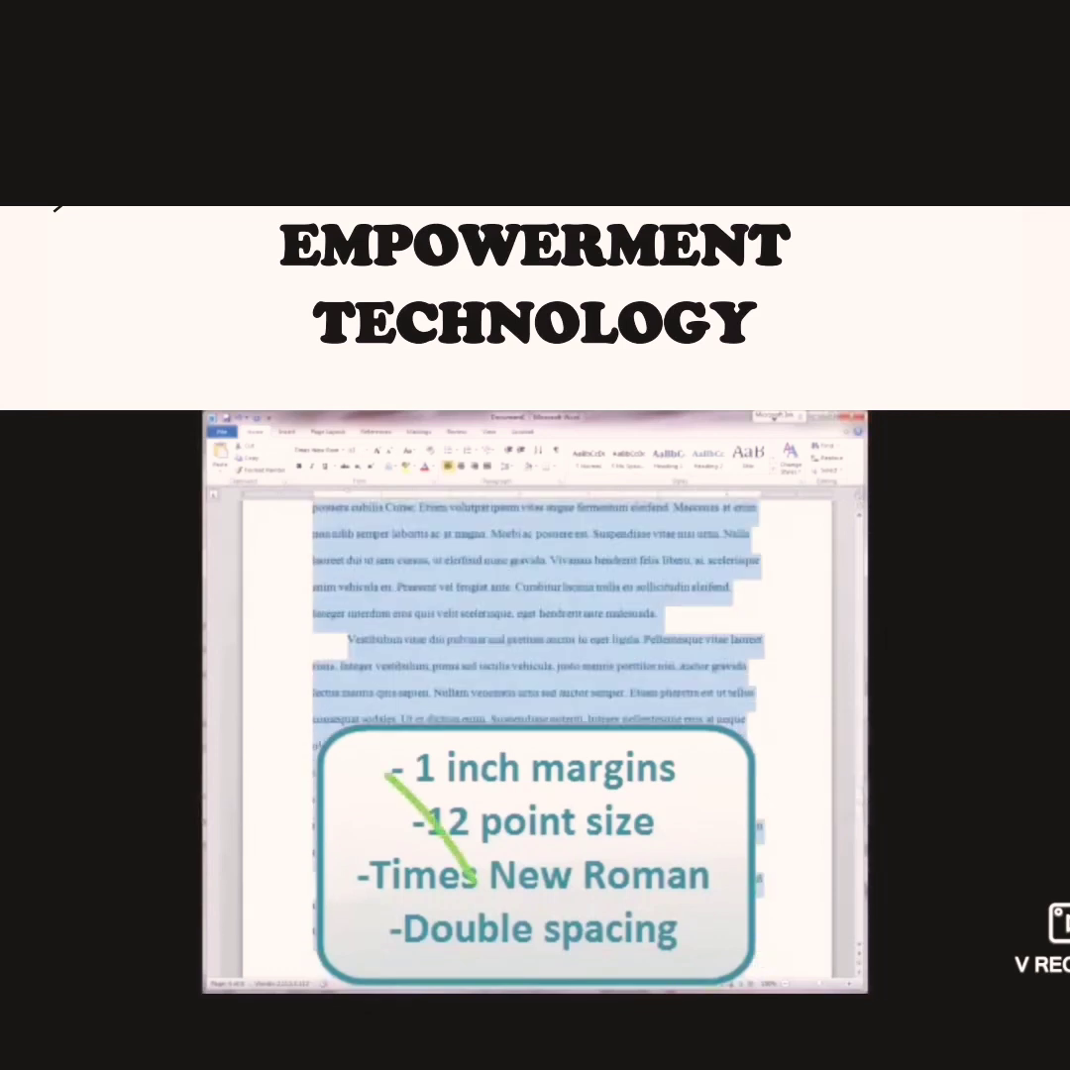